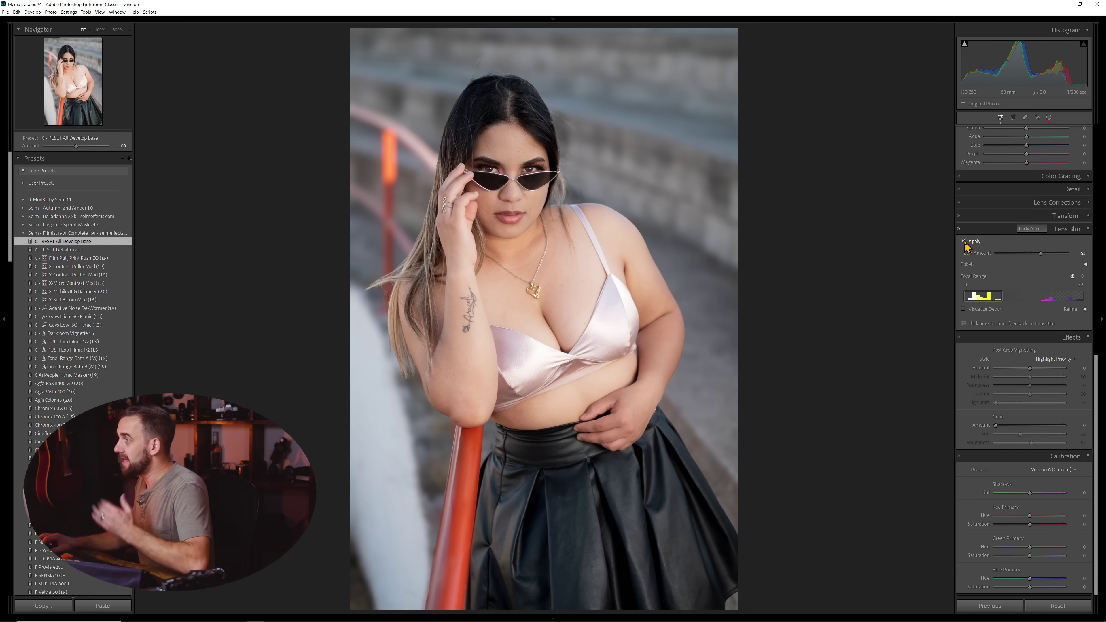
- Toggle the portrait's lens blur off and on, then expand and collapse Color Grading
click(964, 242)
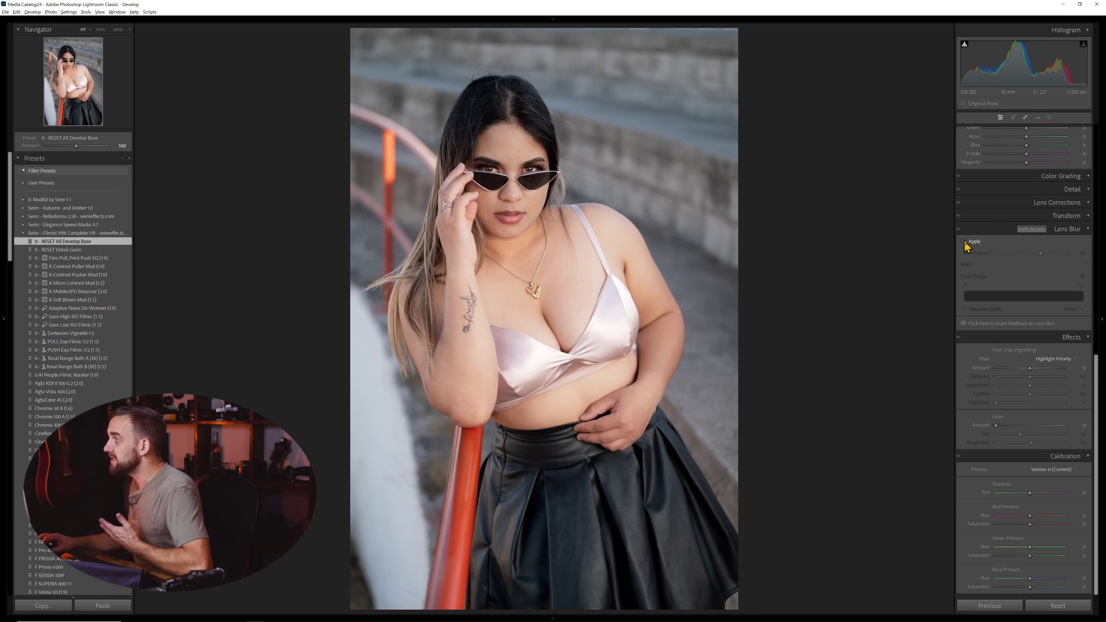
click(964, 241)
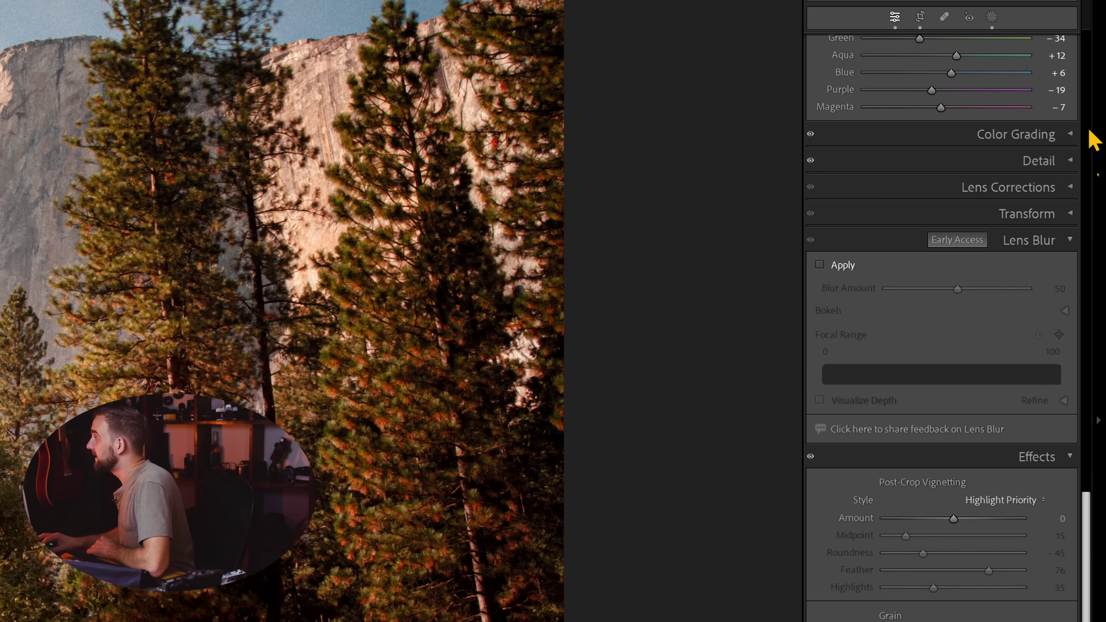
click(1070, 135)
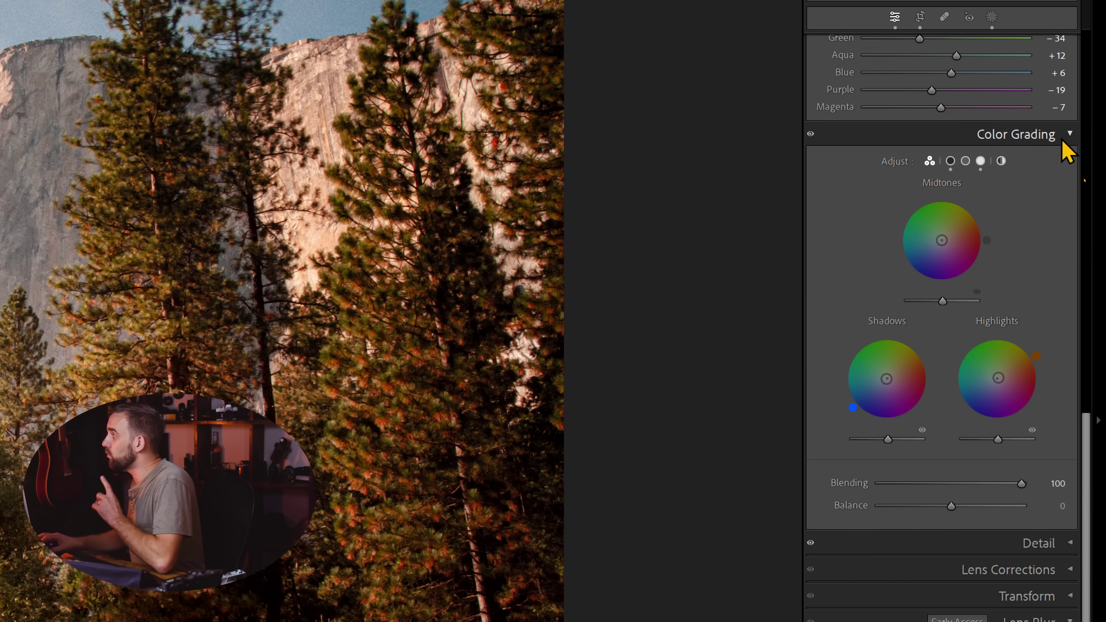
click(1067, 136)
scroll(1046, 175, up, 5)
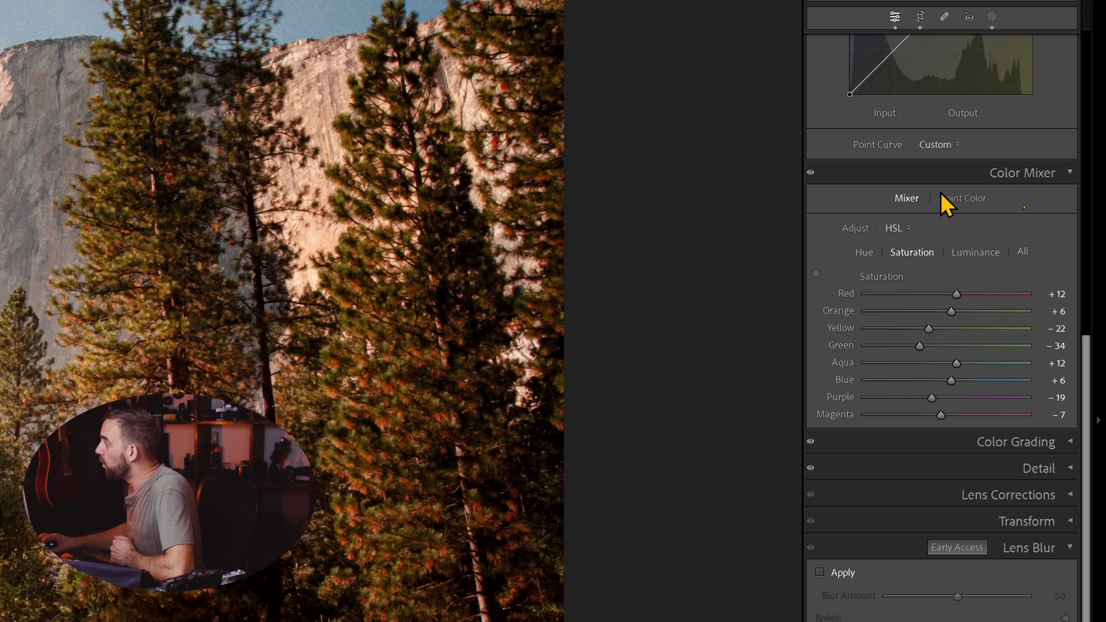
click(954, 201)
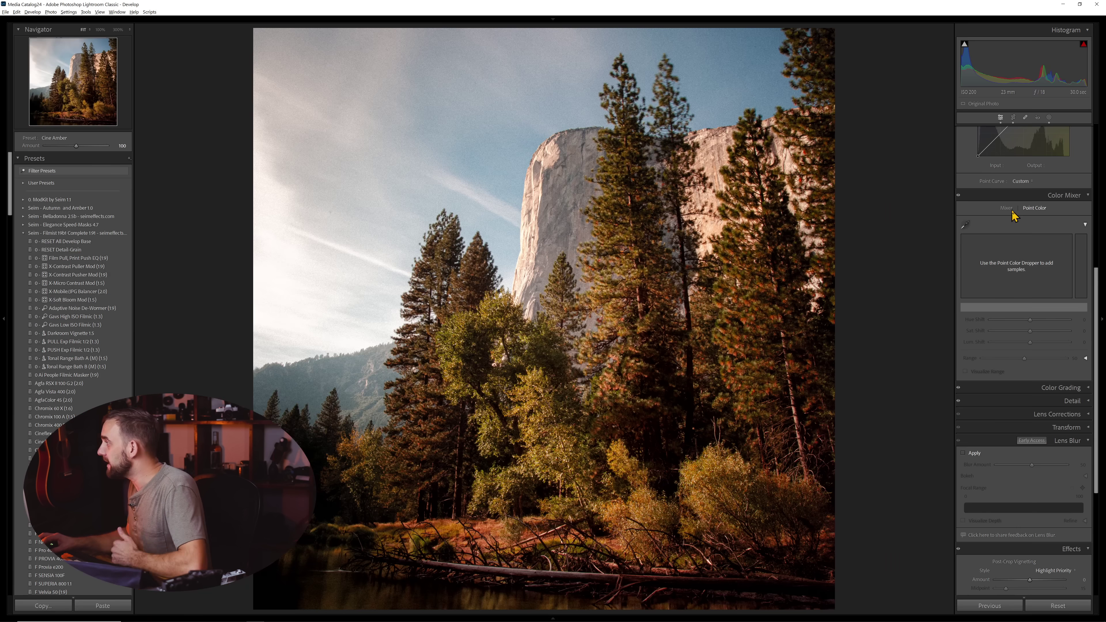
click(907, 198)
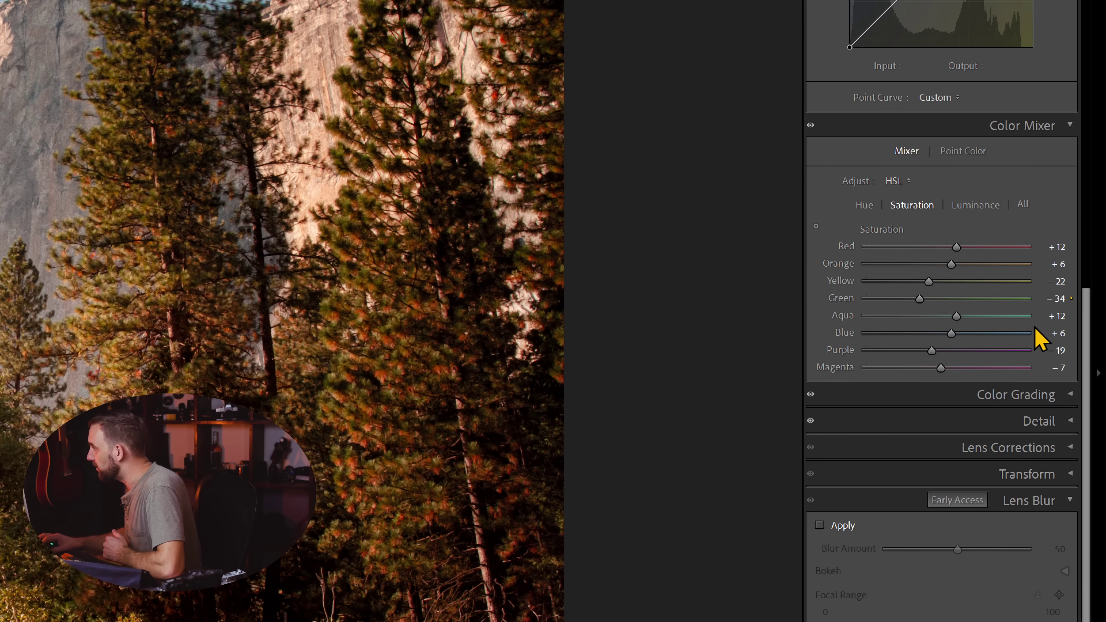
click(967, 153)
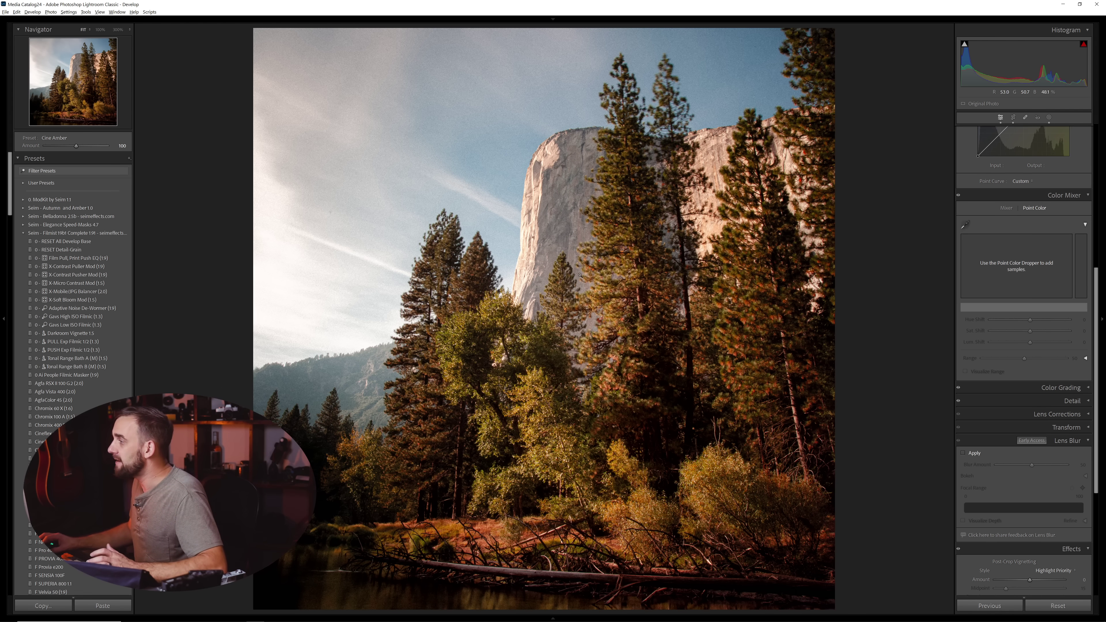
- Raise the Cine Amber preset amount to 130 and inspect the landscape at 100% zoom
click(69, 208)
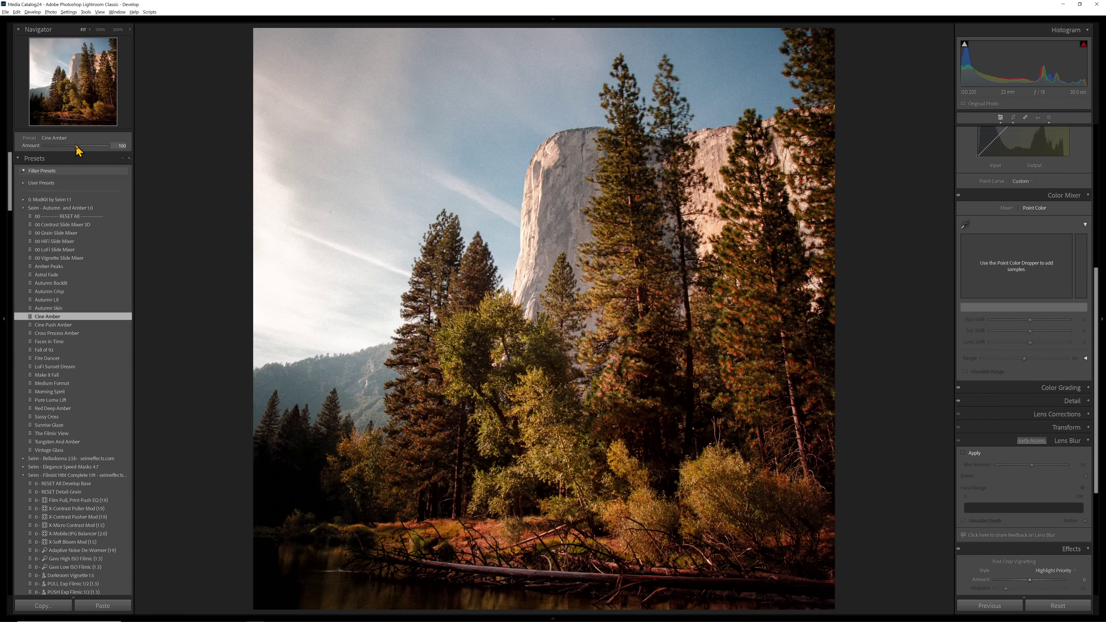
drag(76, 146, 92, 147)
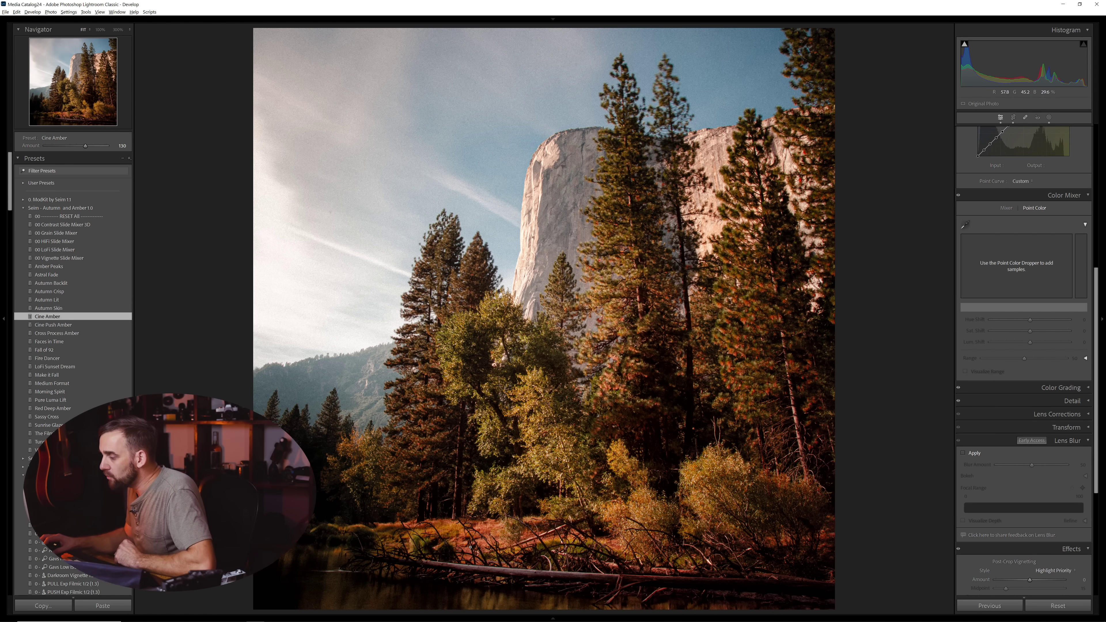
click(477, 531)
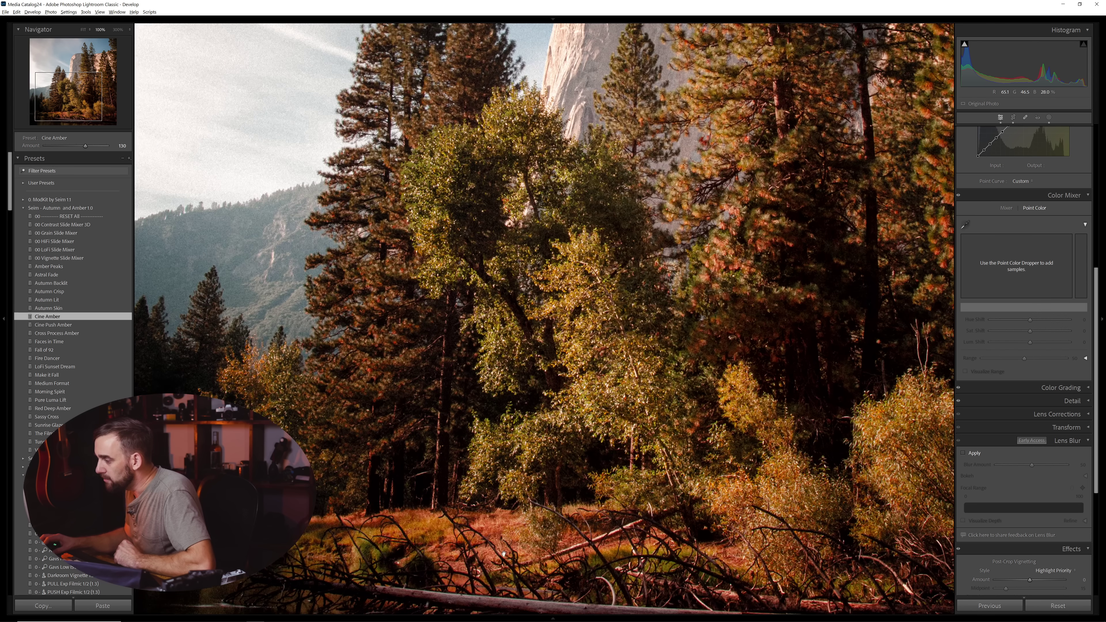
- Sample the orange foliage near the fallen log as a Point Color and set Hue Shift to 32
click(480, 542)
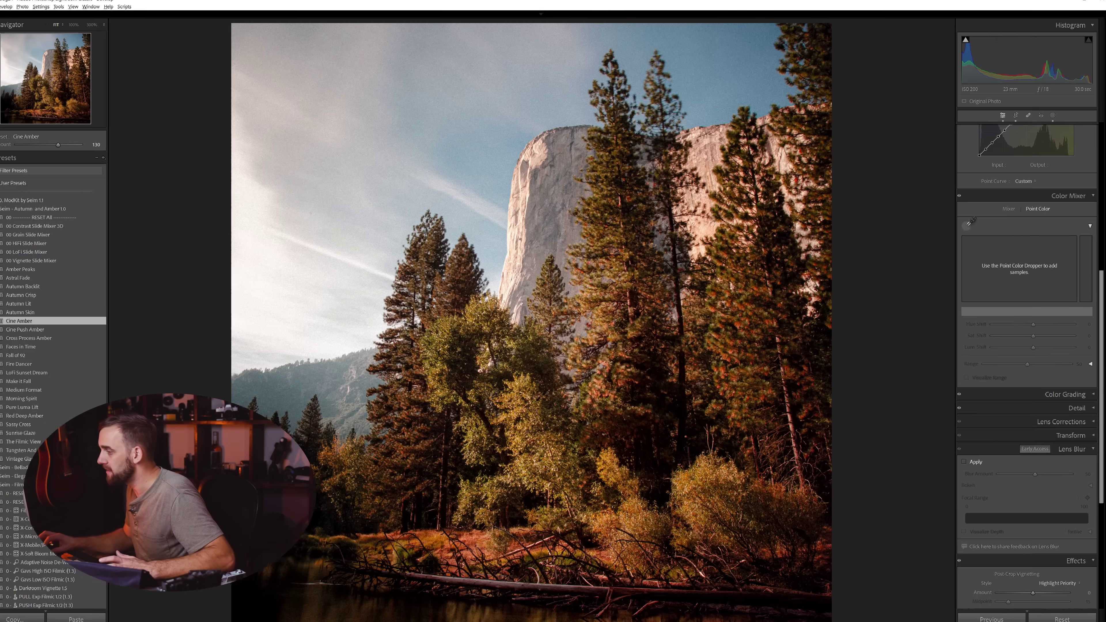
click(969, 223)
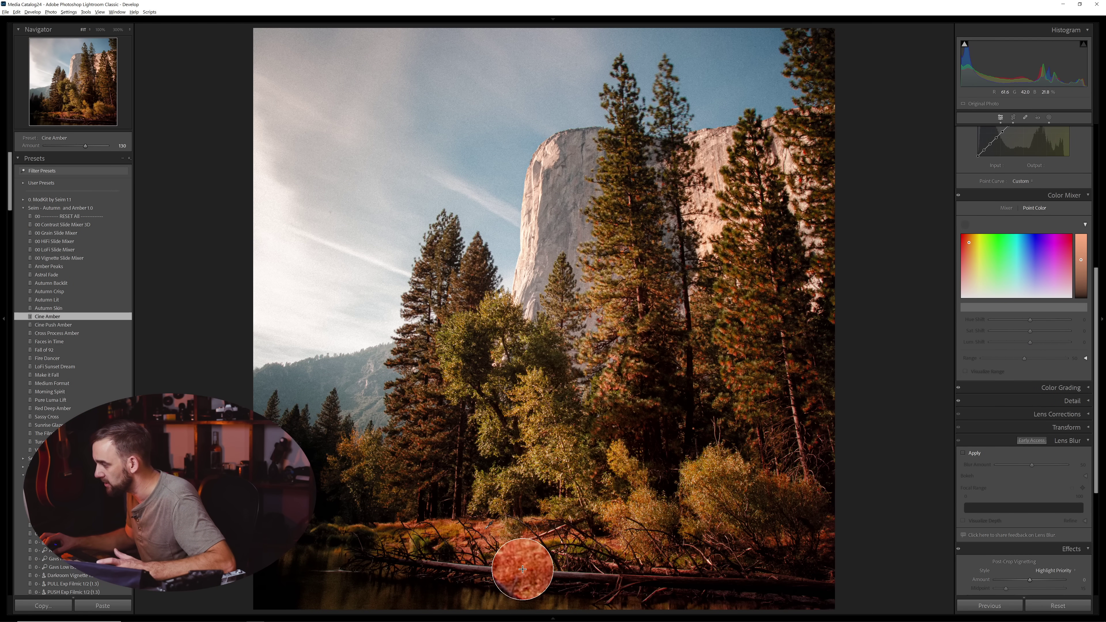
click(485, 533)
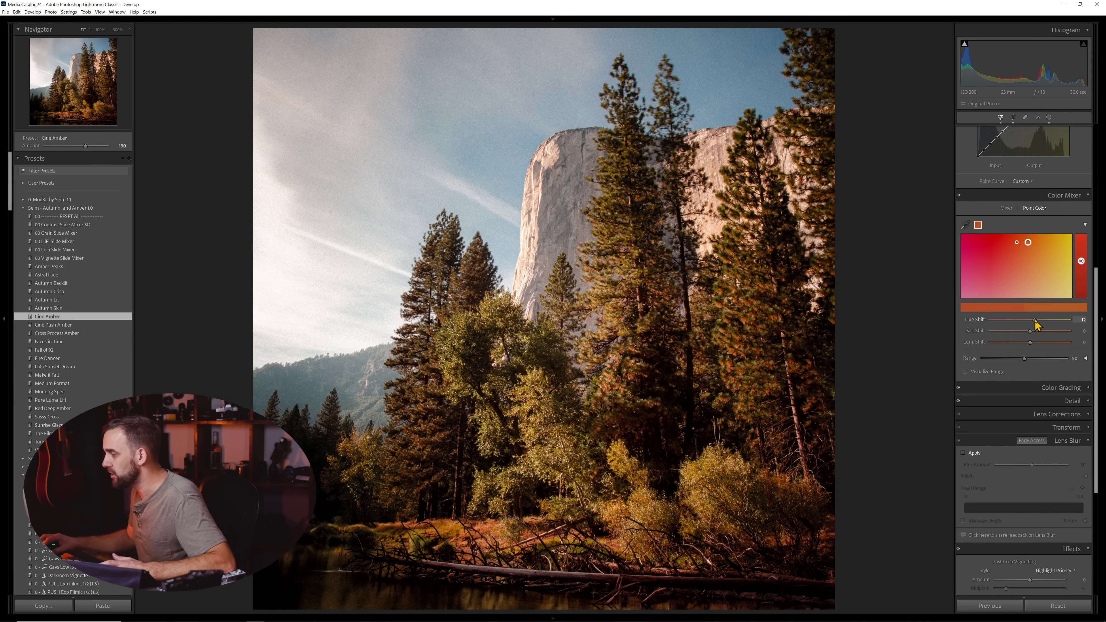
drag(1027, 323, 1031, 323)
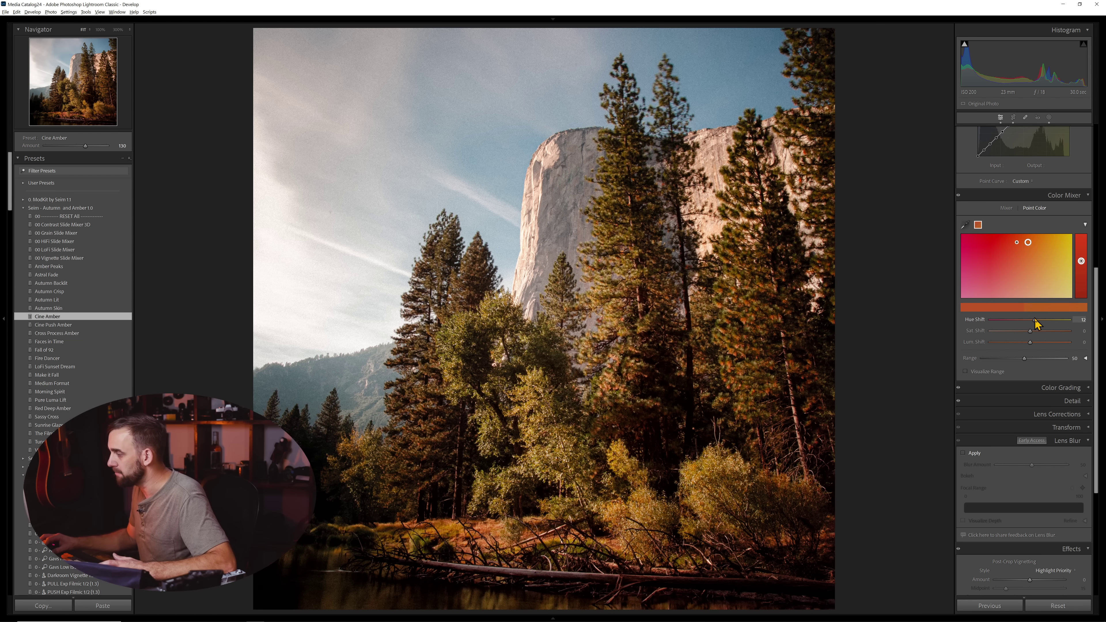
mouse_move(1035, 322)
mouse_down()
mouse_move(1025, 327)
mouse_move(1044, 331)
mouse_up()
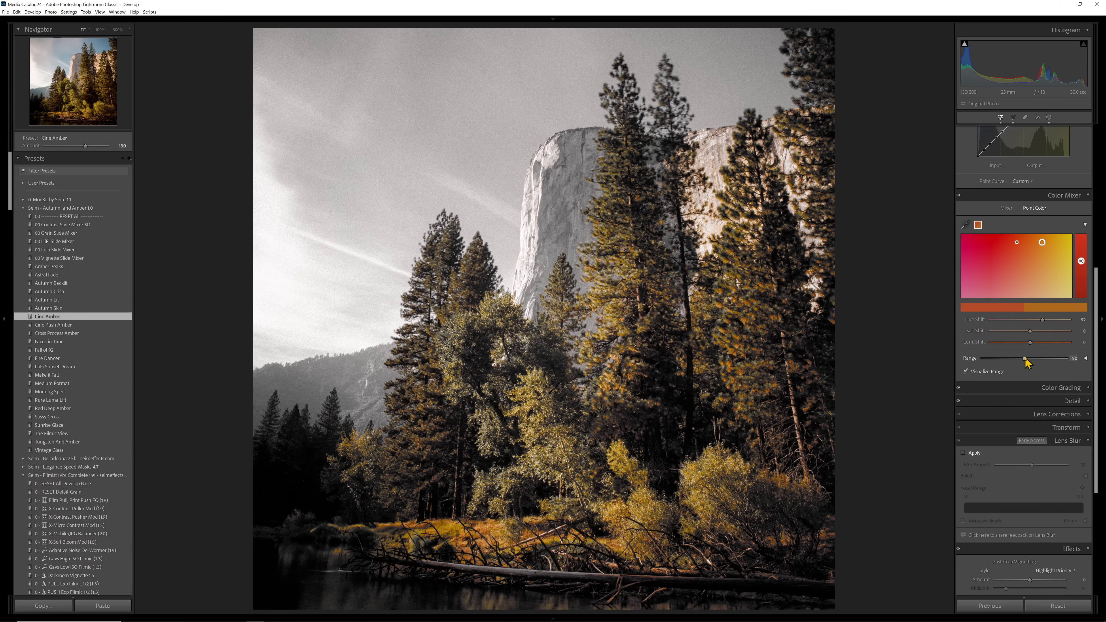
- Narrow the orange swatch's range, try a yellow-green hue shift and reset it, then turn off Visualize Range
mouse_move(1026, 359)
mouse_down()
mouse_move(969, 360)
mouse_move(1080, 356)
mouse_move(952, 357)
mouse_move(1029, 360)
mouse_up()
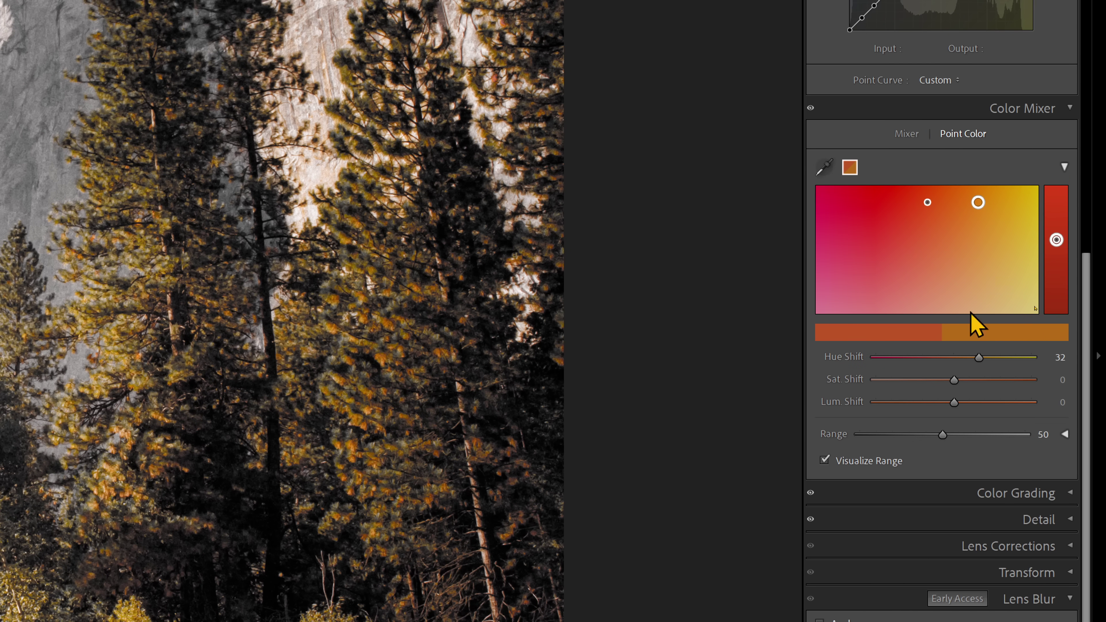
drag(978, 358, 1057, 363)
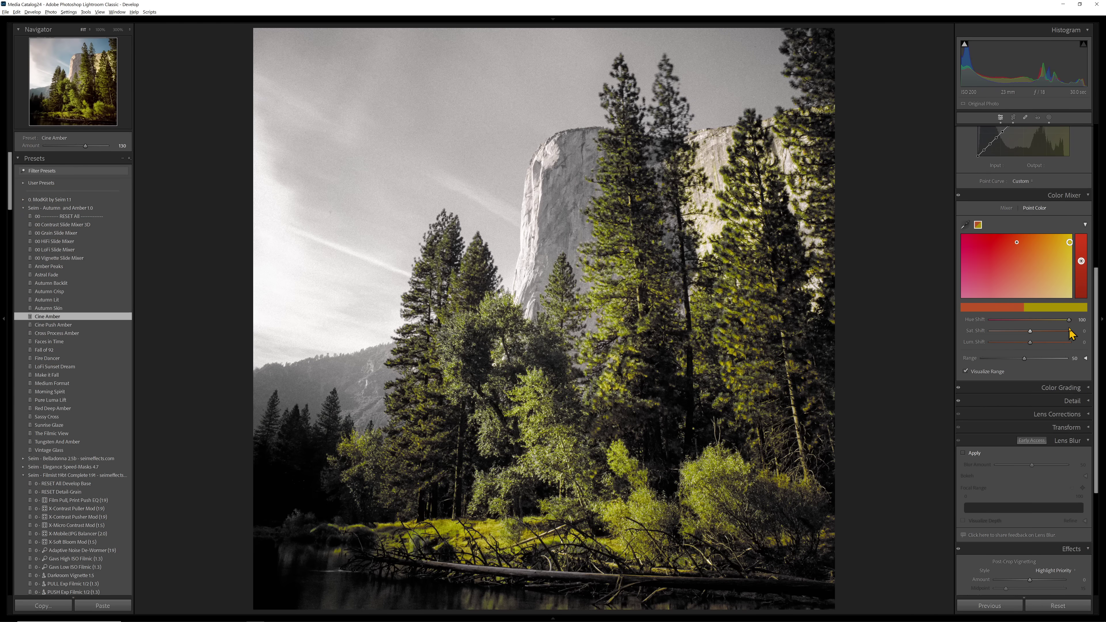
double_click(1069, 321)
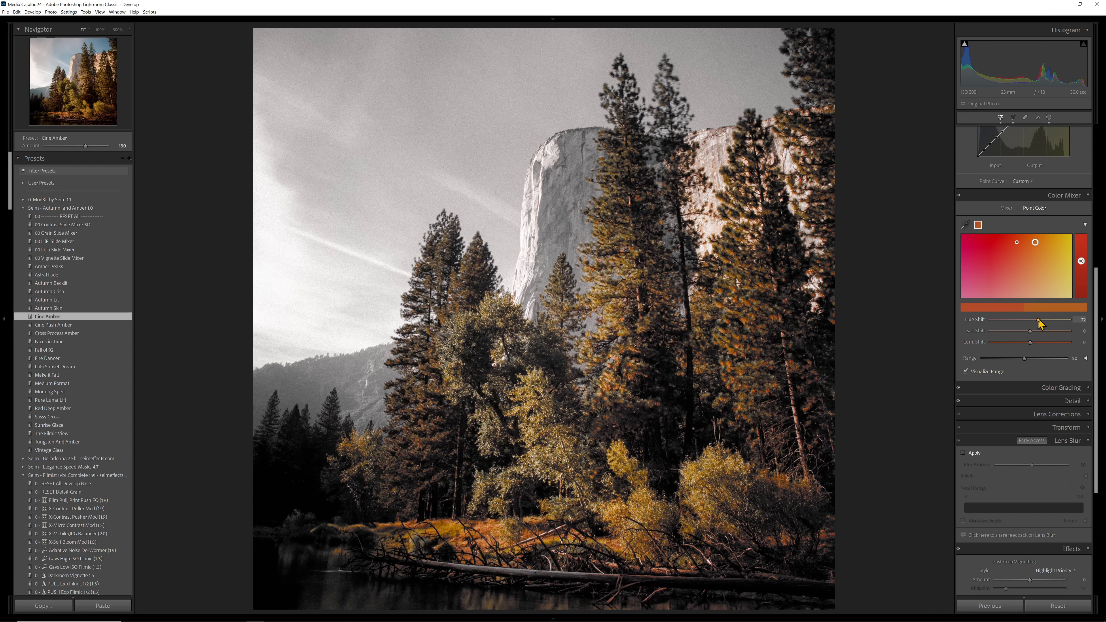
click(965, 372)
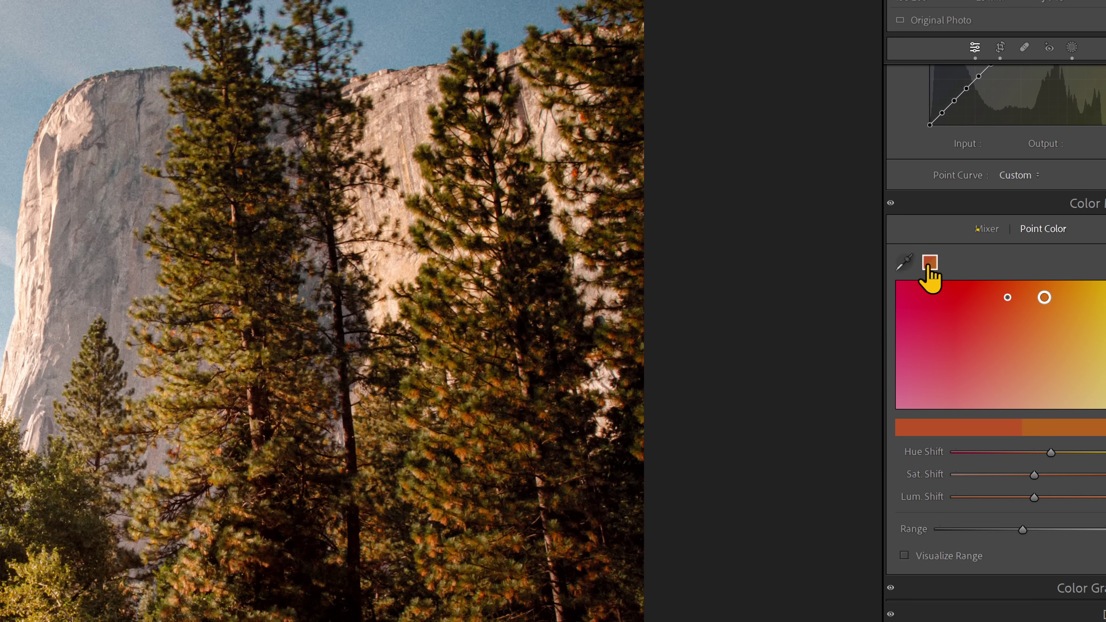
- Dismiss the orange swatch's options menu and switch from Point Color to the standard HSL Mixer
right_click(979, 226)
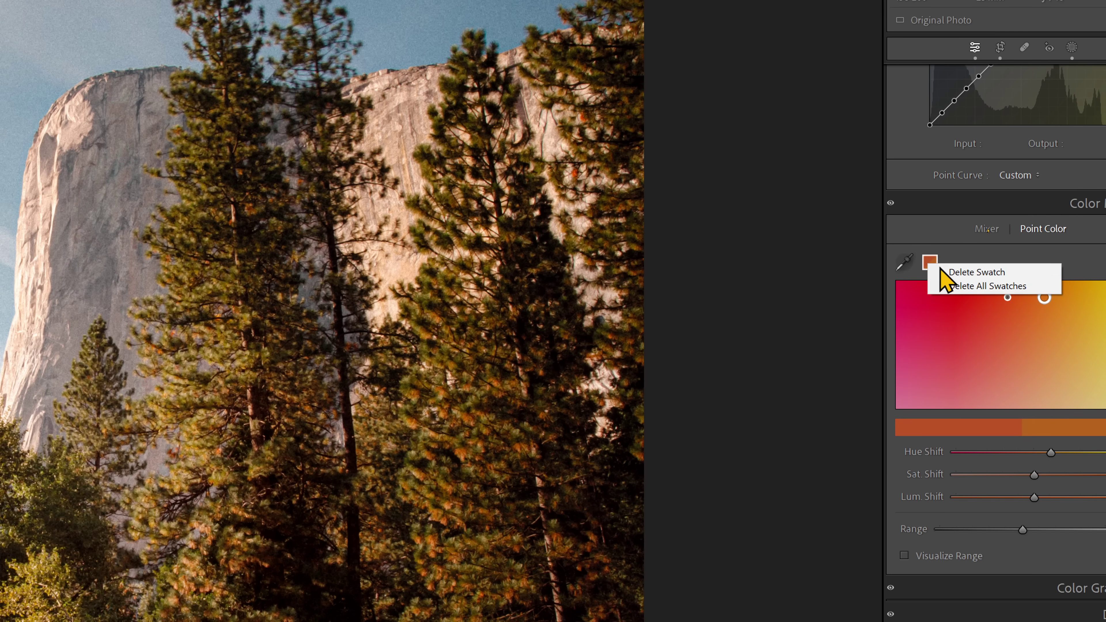
click(984, 226)
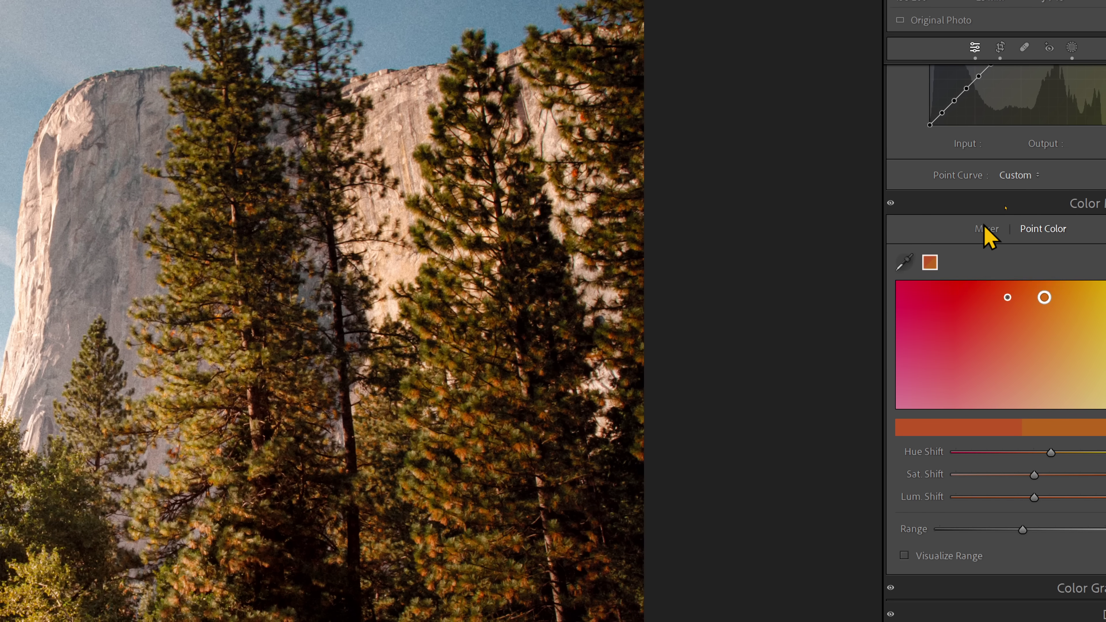
click(986, 228)
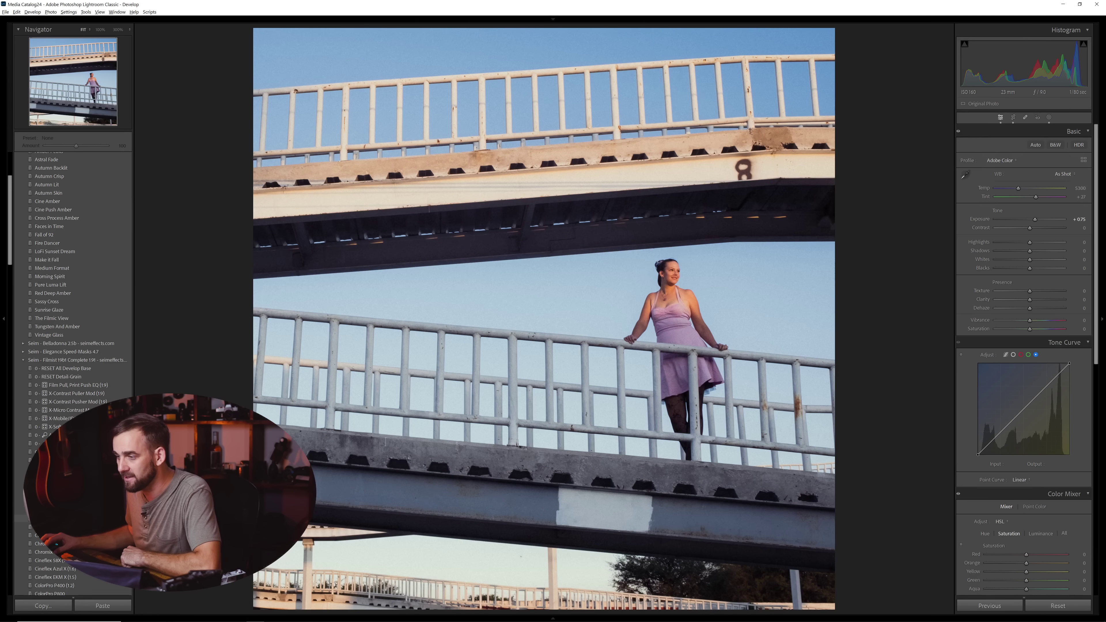
- Apply Agfa Vista 400 (2.0) to the bridge portrait, check it at 100%, then open Masking
click(43, 519)
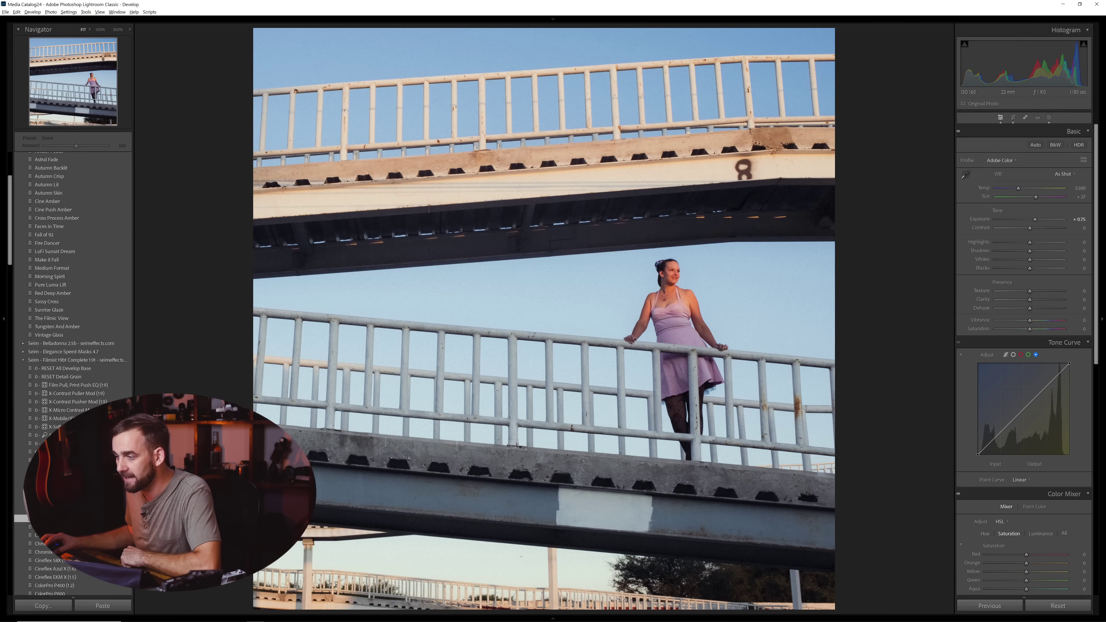
click(663, 298)
click(662, 297)
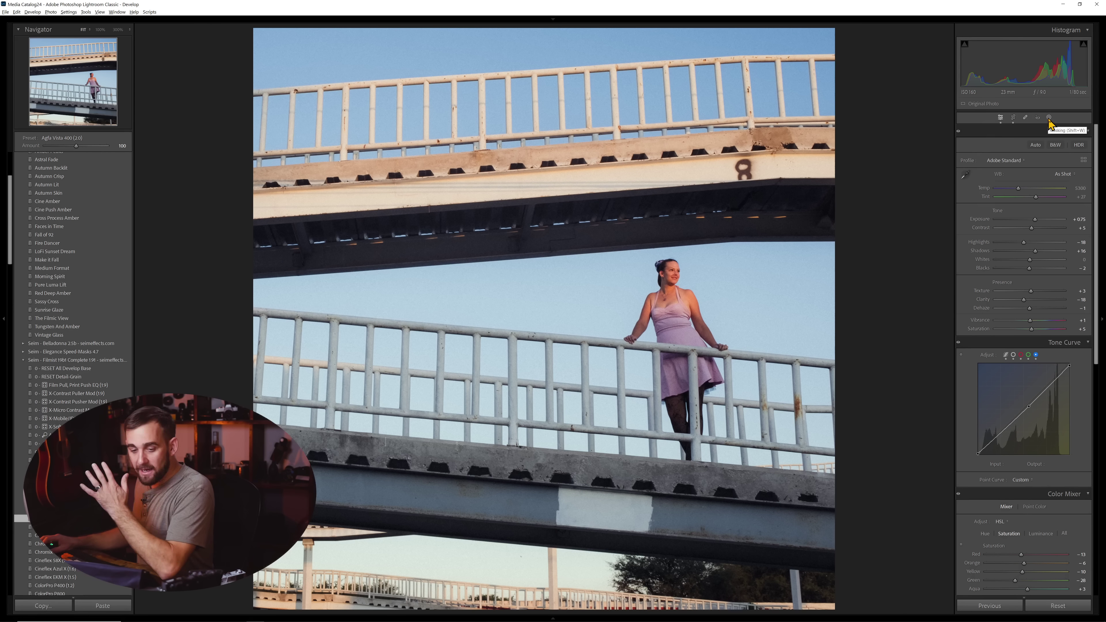
click(1050, 119)
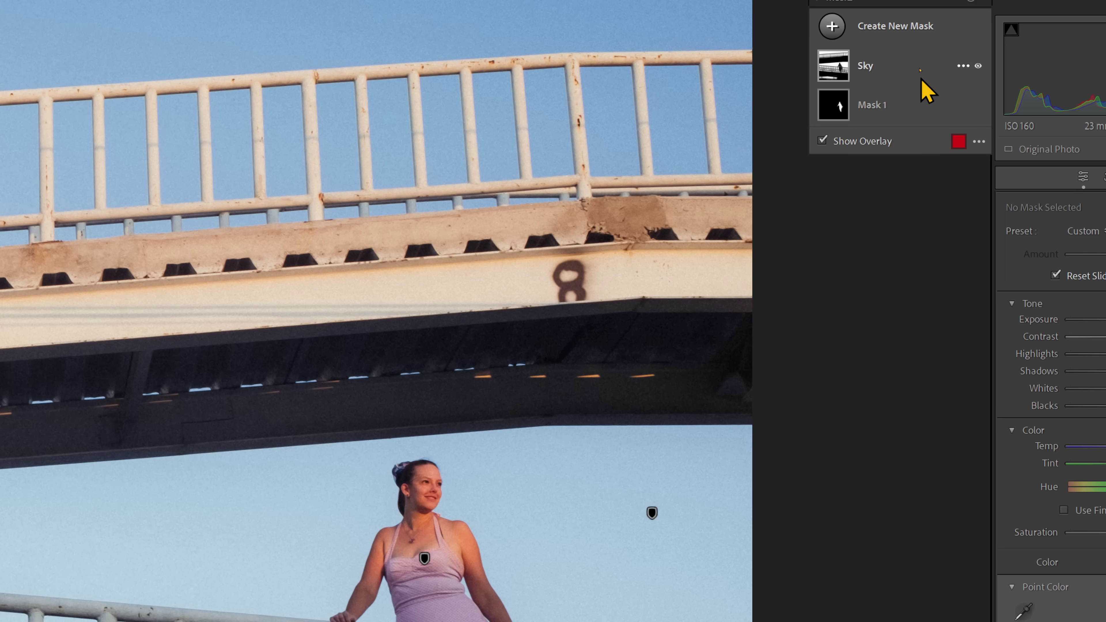
- Select the portrait's Sky mask and sample its blue sky as a Point Color swatch
click(890, 65)
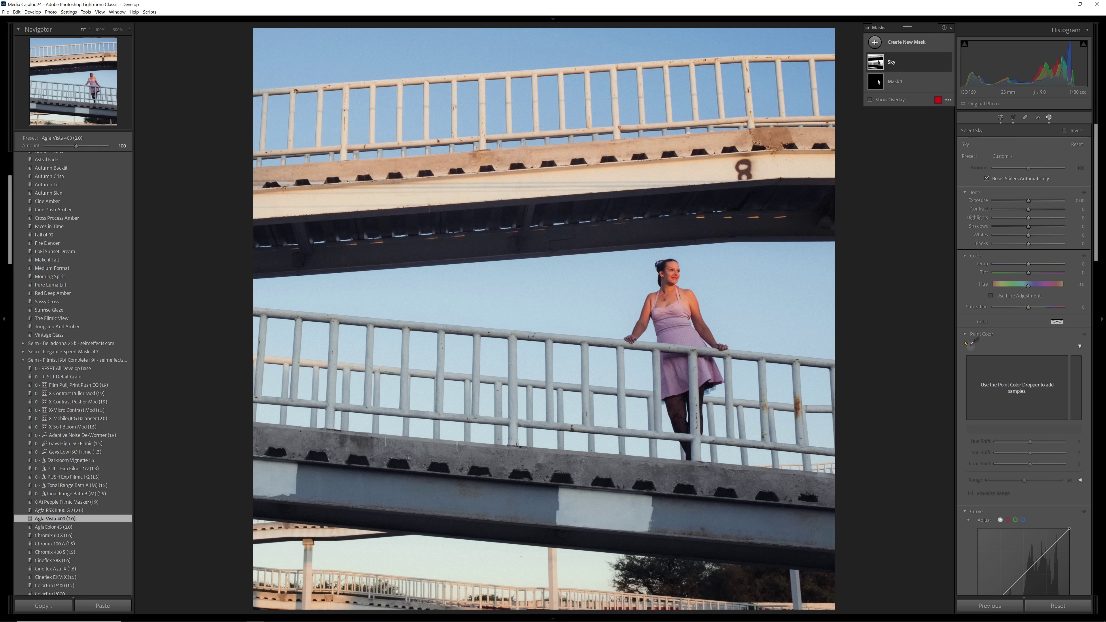
click(870, 285)
click(720, 49)
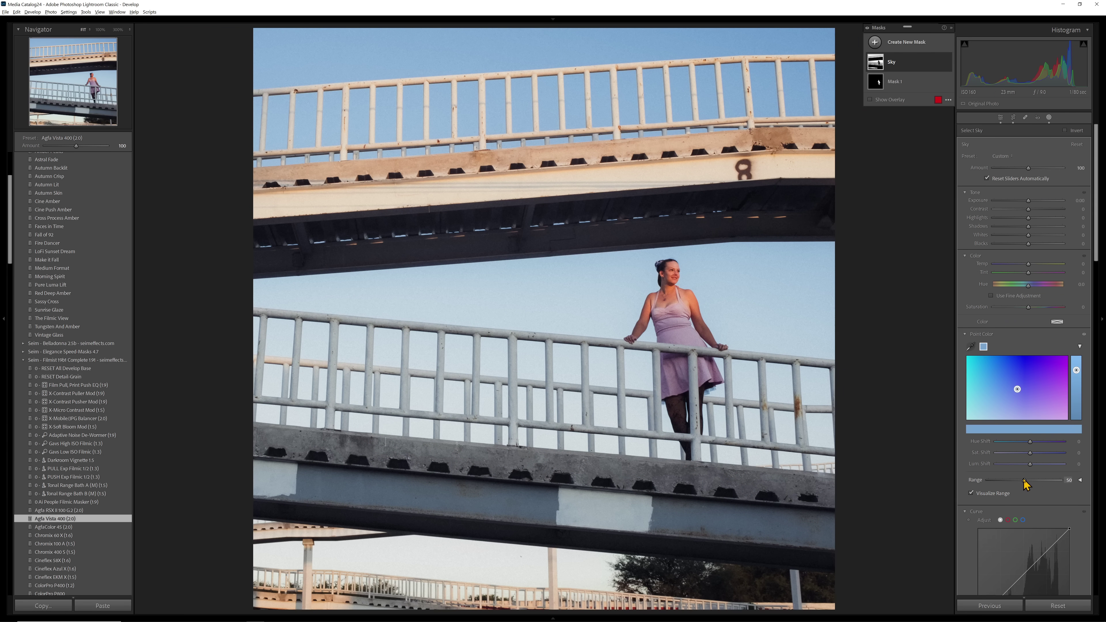
- Set the sky-blue swatch's Range to 30, Lum. Shift to 43 and Sat. Shift to −29, with Visualize Range off
drag(1024, 480, 1001, 488)
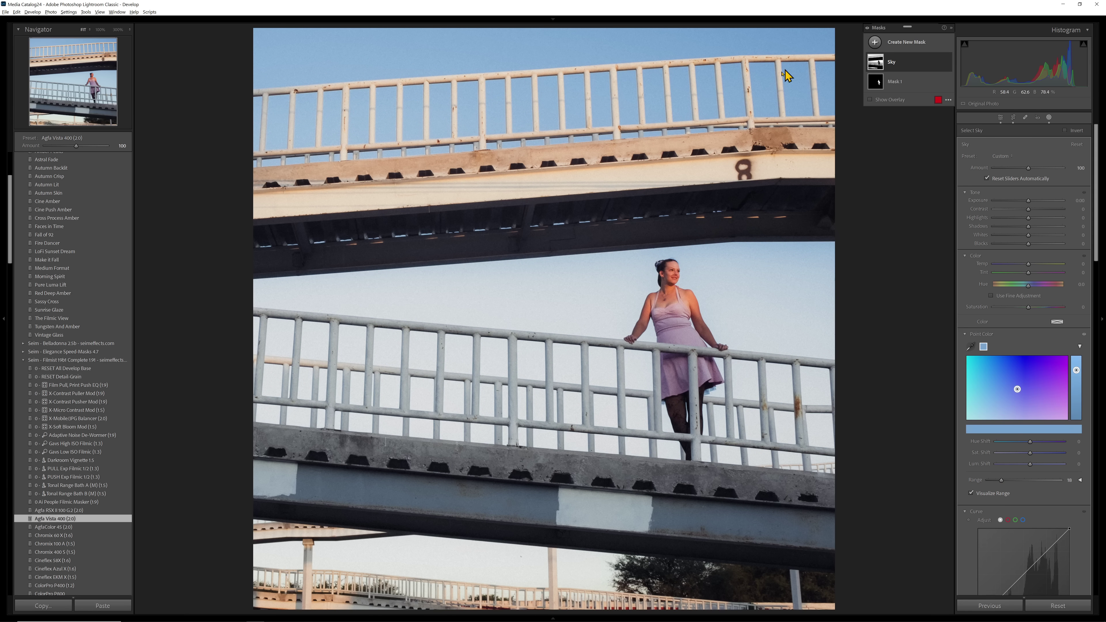
click(1002, 495)
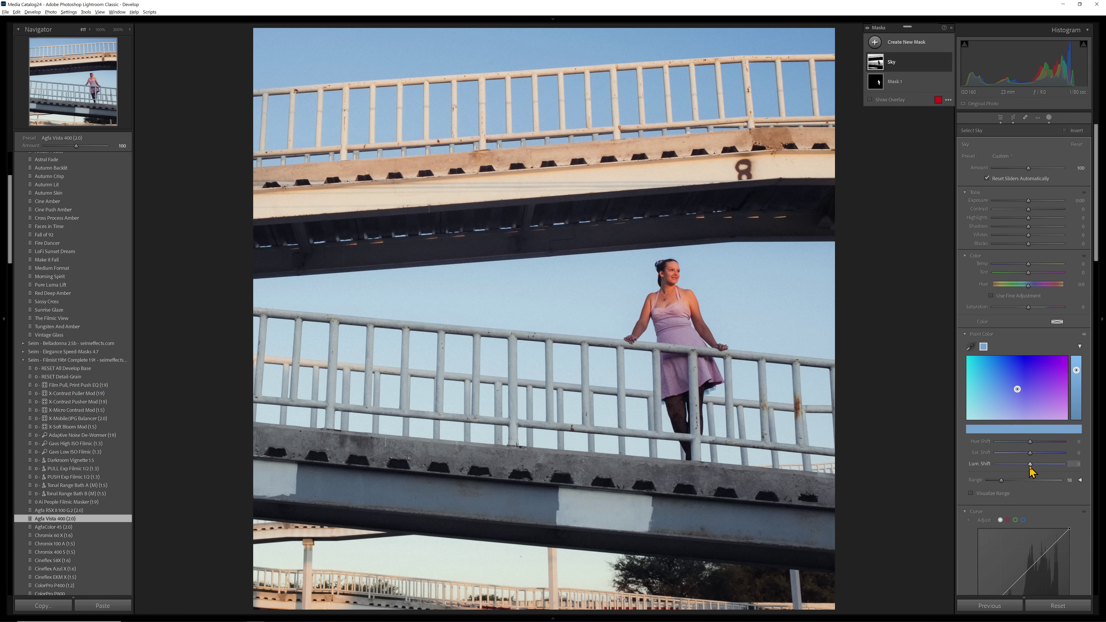
mouse_move(1030, 465)
mouse_down()
mouse_move(1045, 464)
mouse_move(988, 481)
mouse_move(1045, 464)
mouse_move(1028, 454)
mouse_up()
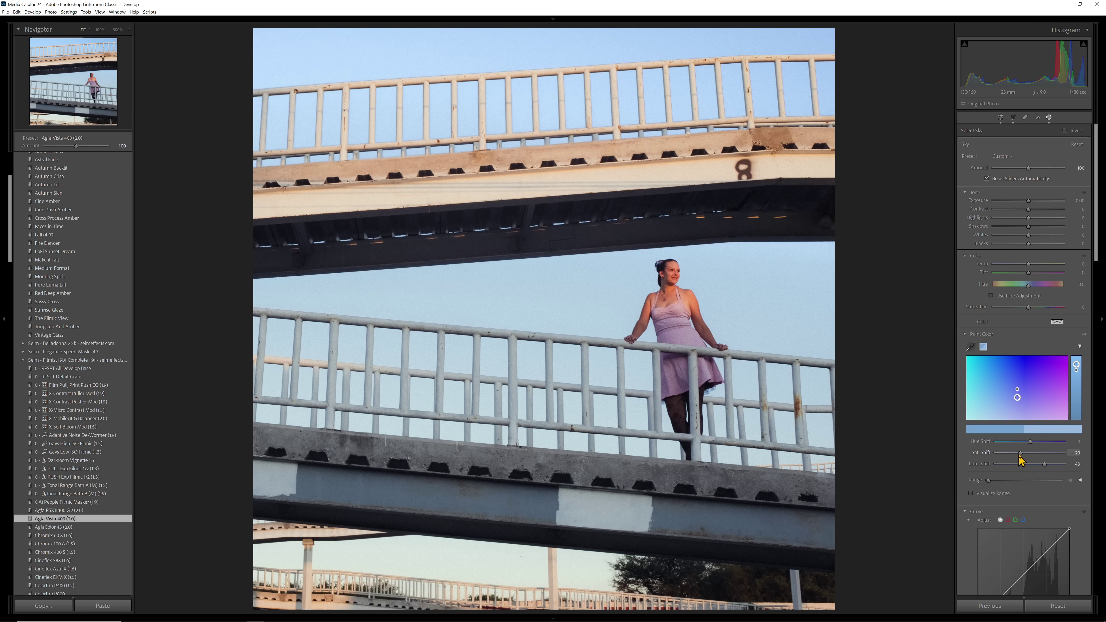
drag(1021, 455, 1020, 455)
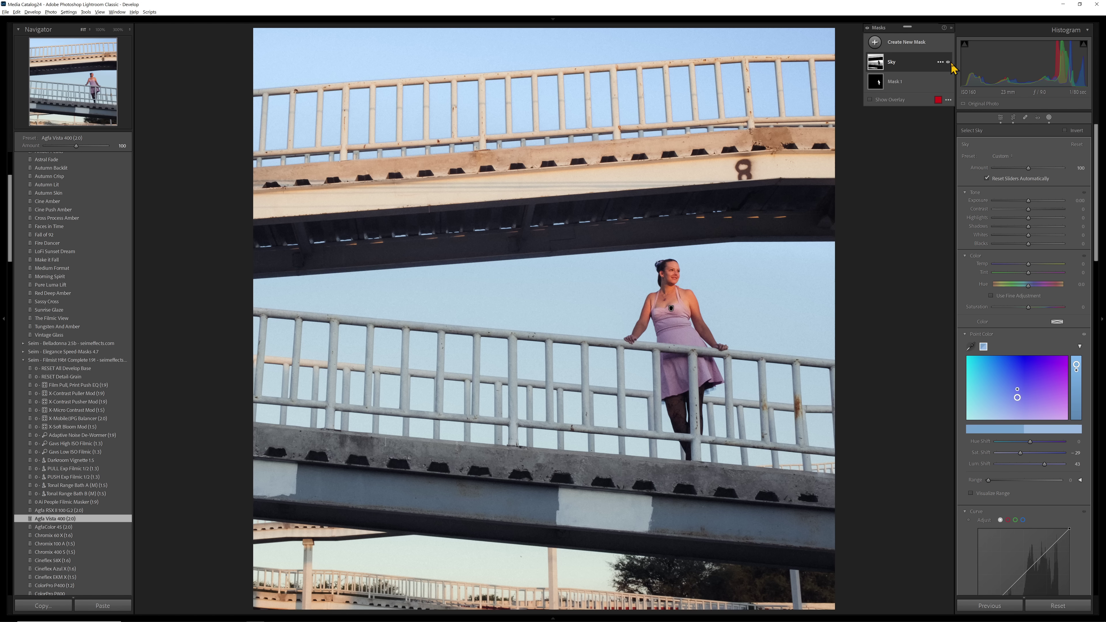
- Toggle the Sky mask's visibility repeatedly to compare the sky before and after
click(948, 62)
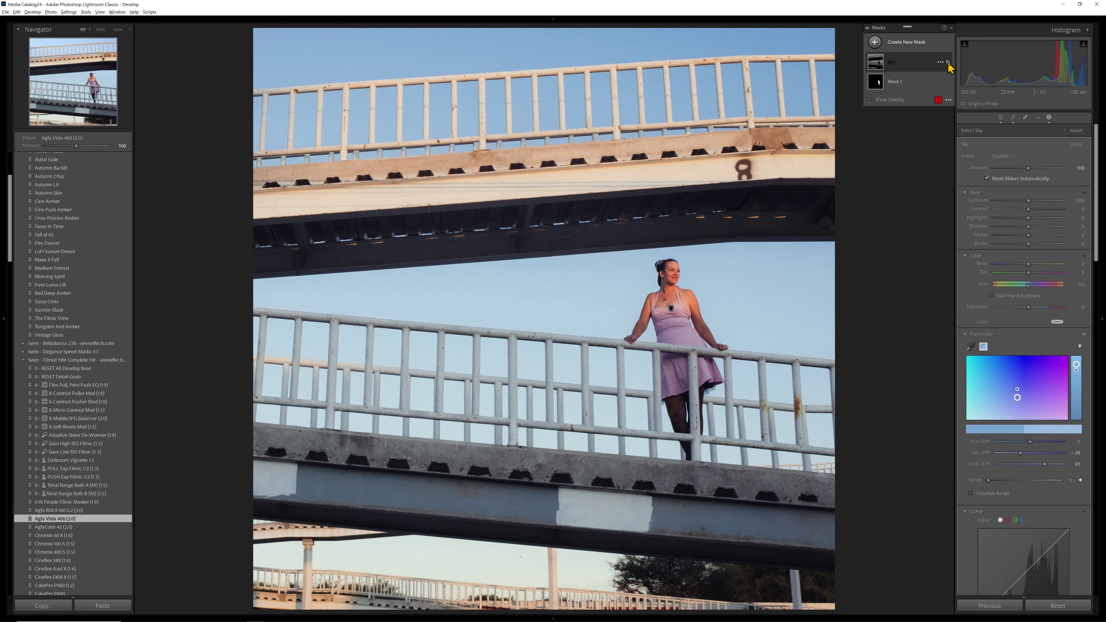
click(948, 62)
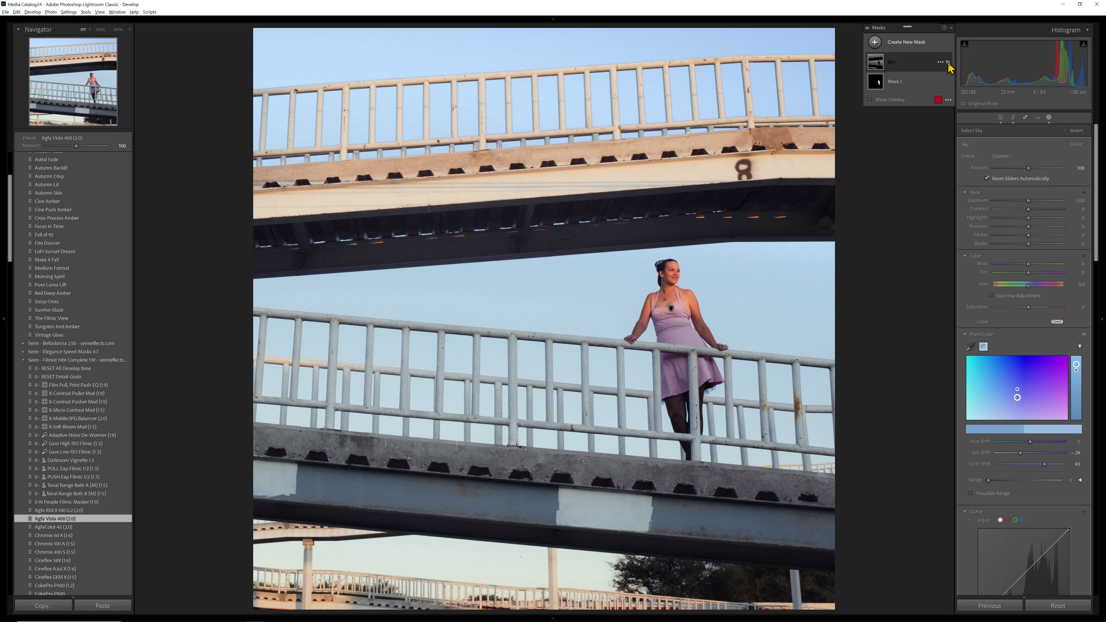
click(948, 62)
click(948, 62)
click(949, 62)
click(949, 62)
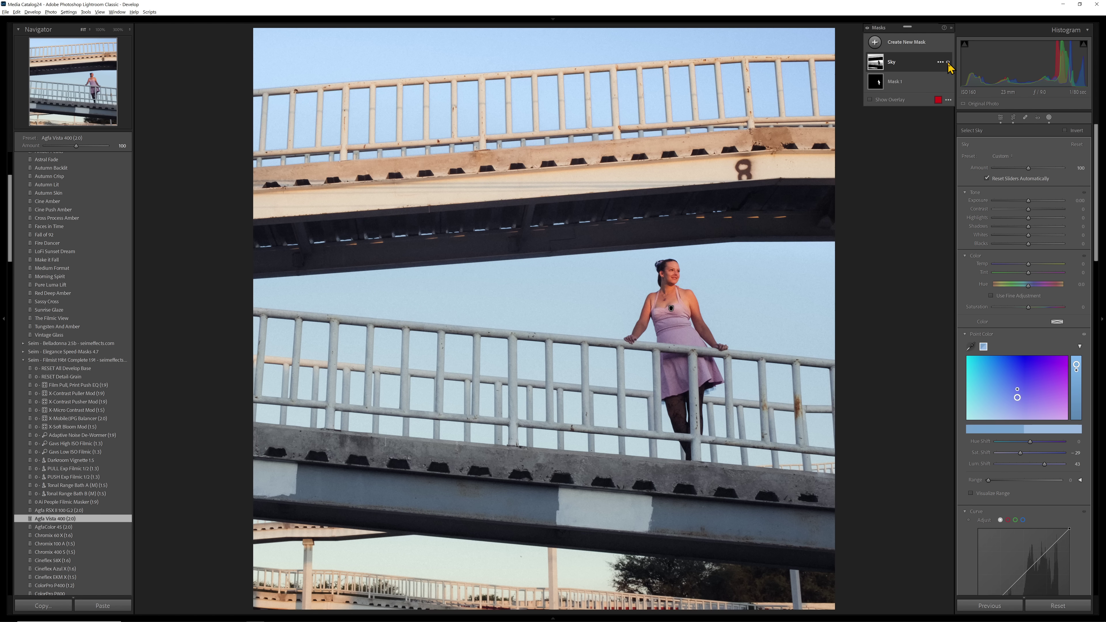